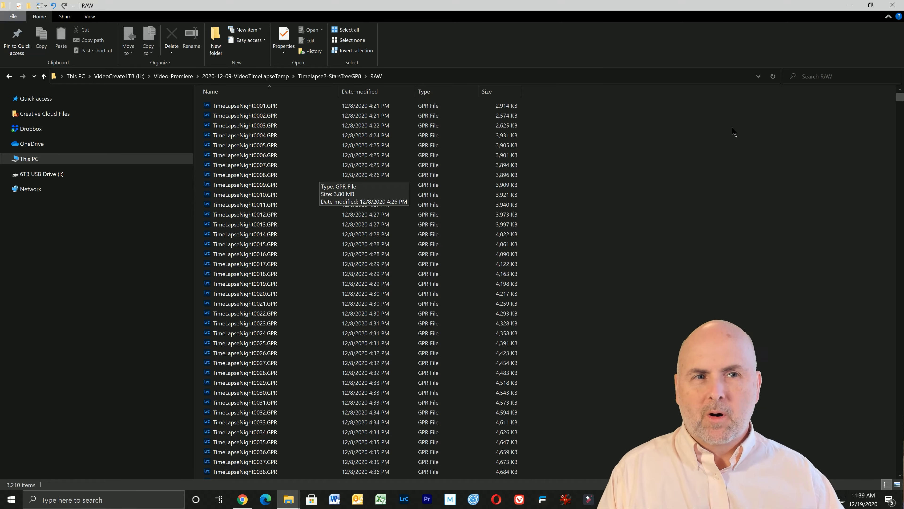
# Switch to the Bulk Rename Utility website in the browser and review its commercial license prices and donation section.
pyautogui.click(849, 5)
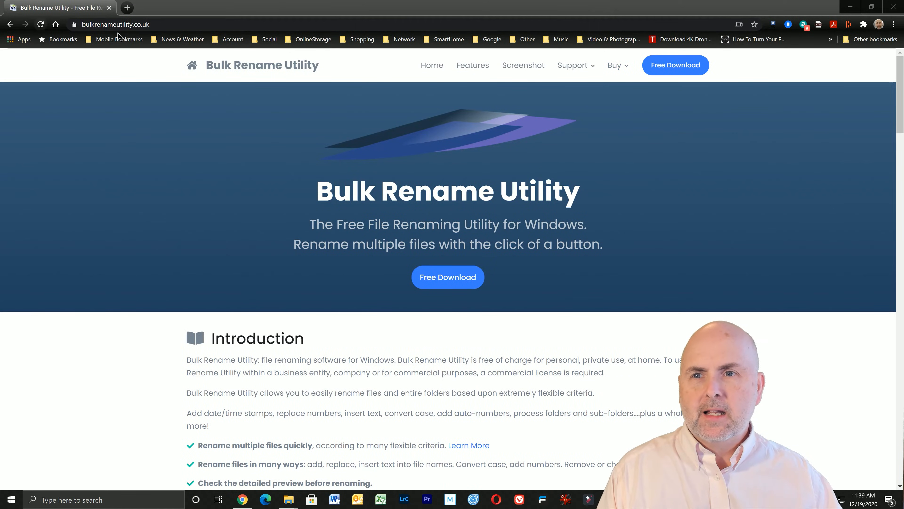
pyautogui.click(156, 24)
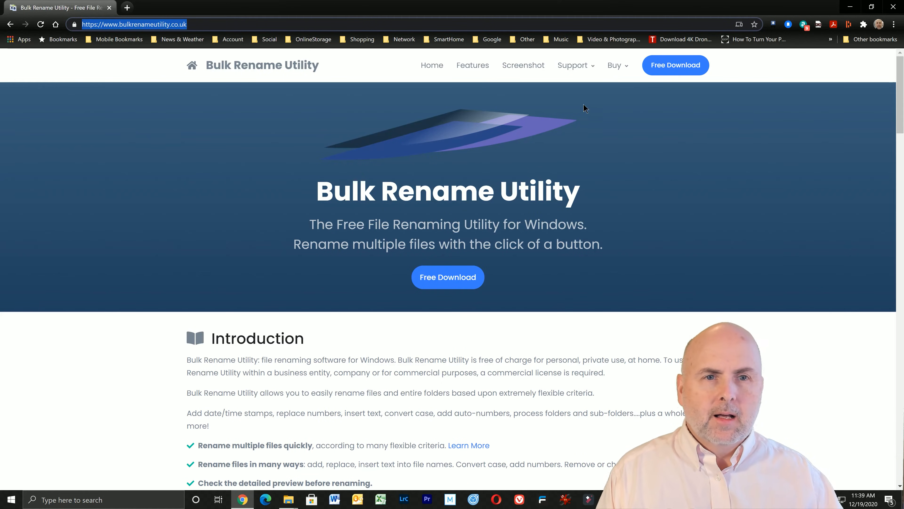
pyautogui.moveTo(617, 68)
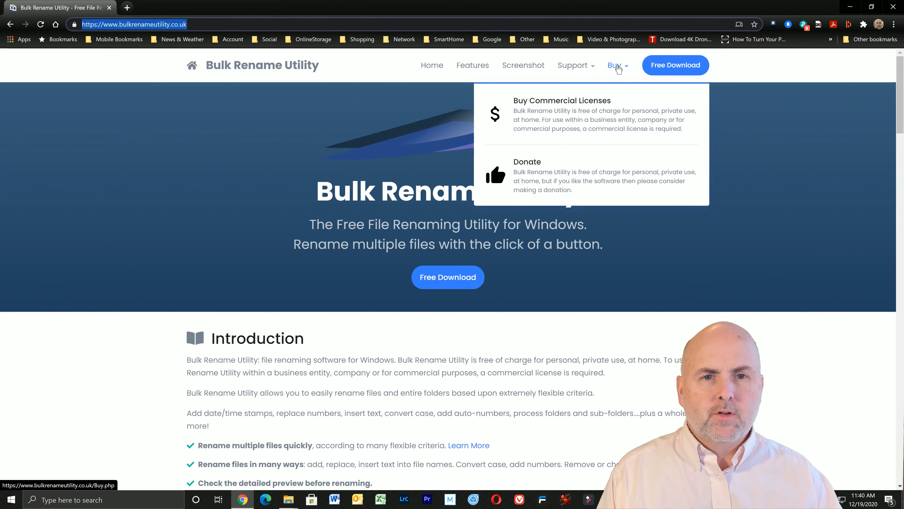
pyautogui.click(575, 103)
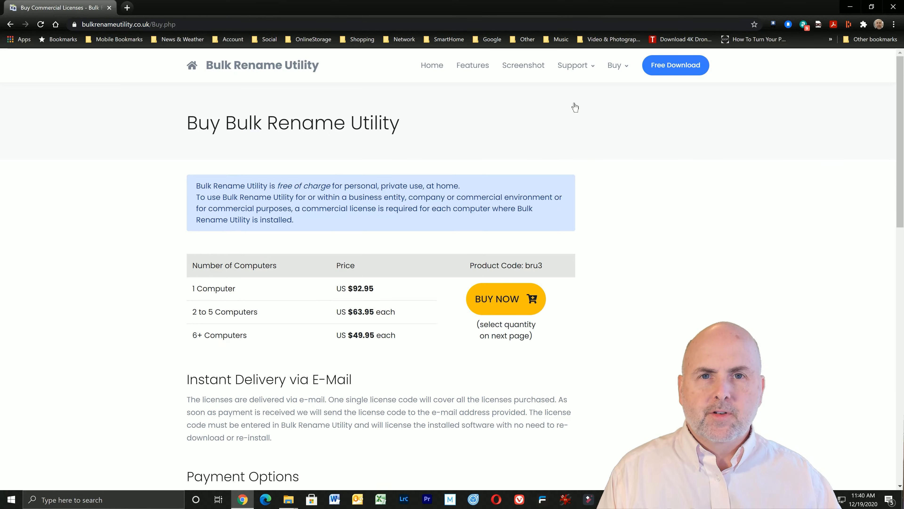
pyautogui.moveTo(387, 289); pyautogui.dragTo(316, 291)
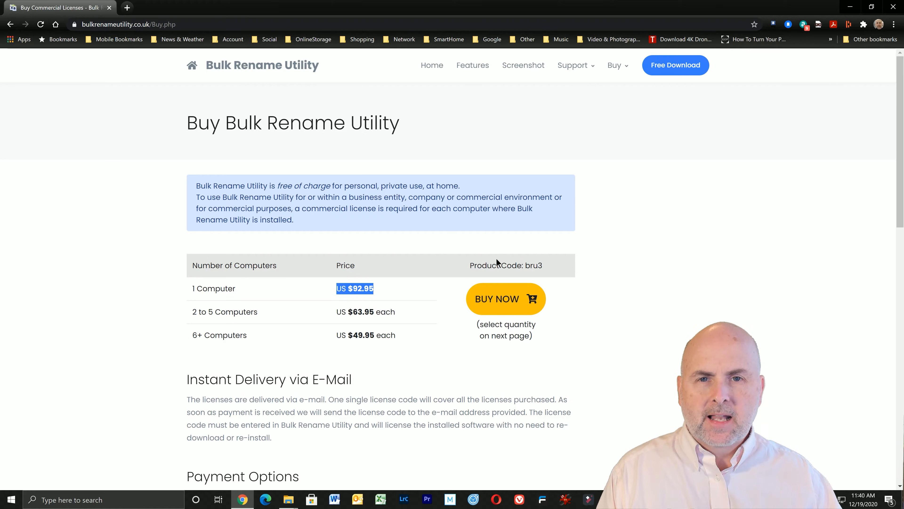
pyautogui.moveTo(615, 67)
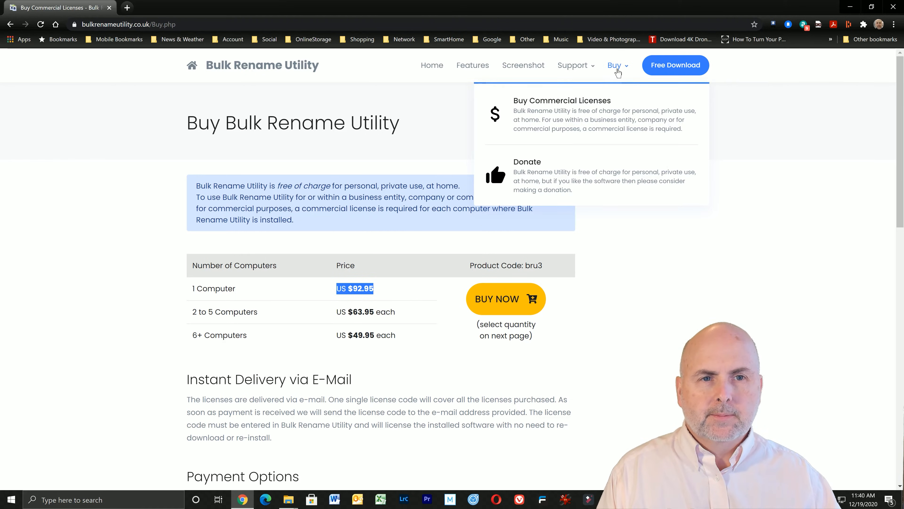
pyautogui.click(537, 178)
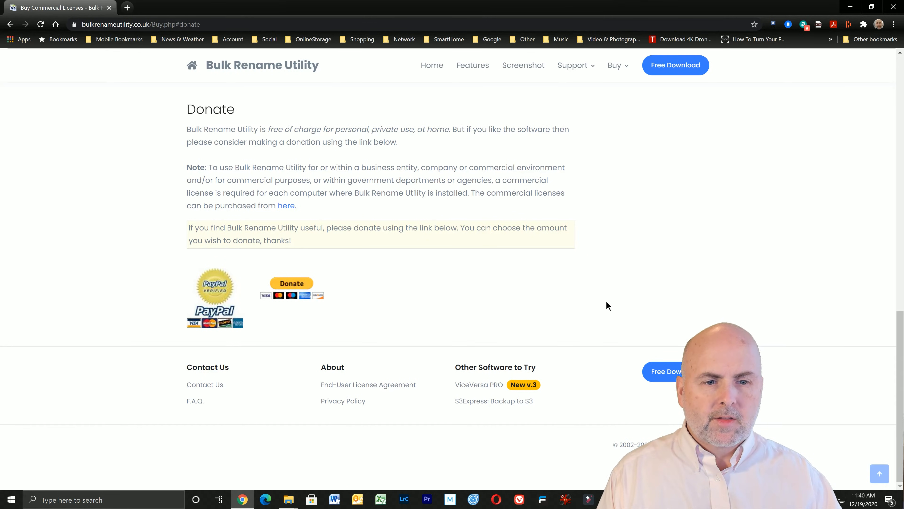
# Switch to the RAW folder in File Explorer and open its files in Bulk Rename Utility.
pyautogui.click(850, 7)
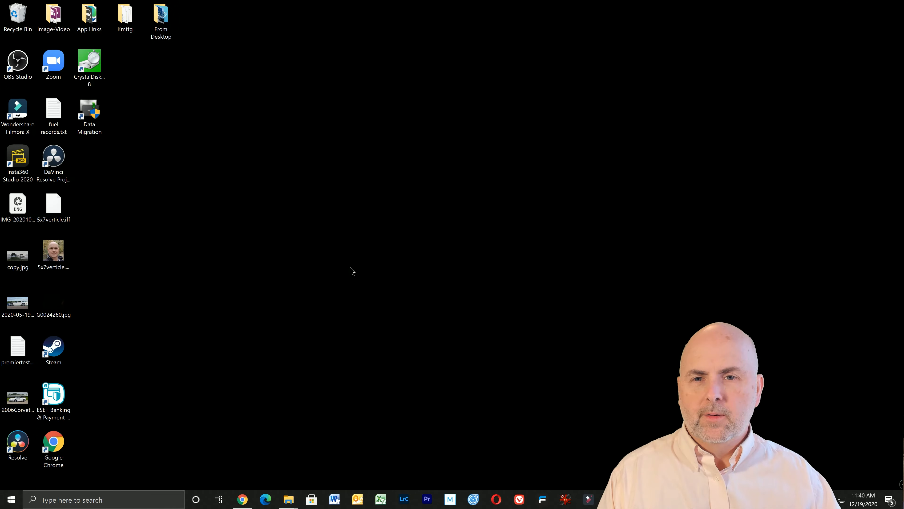
pyautogui.moveTo(285, 499)
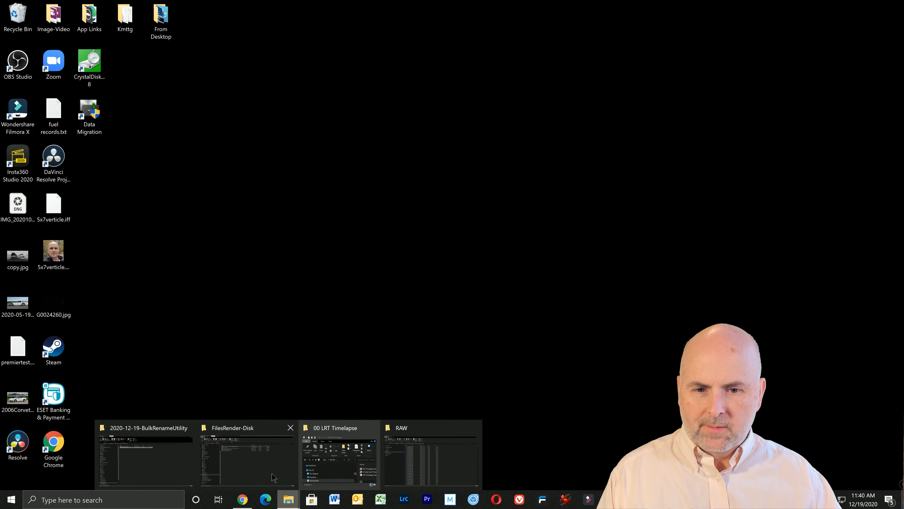
pyautogui.click(422, 477)
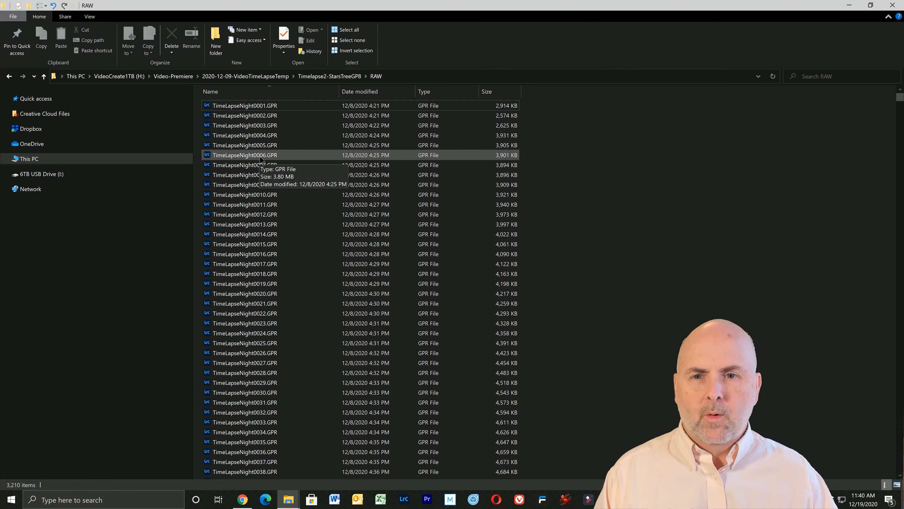
pyautogui.click(245, 146)
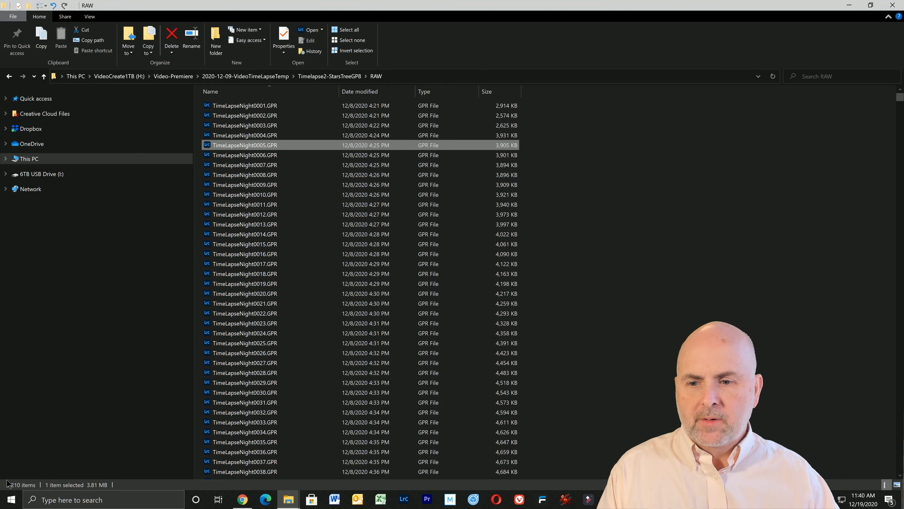
pyautogui.rightClick(254, 147)
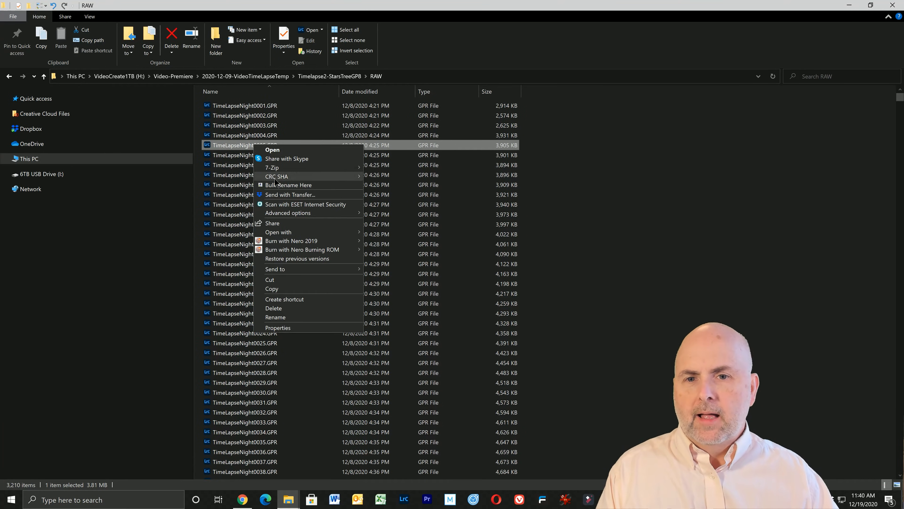
pyautogui.click(324, 186)
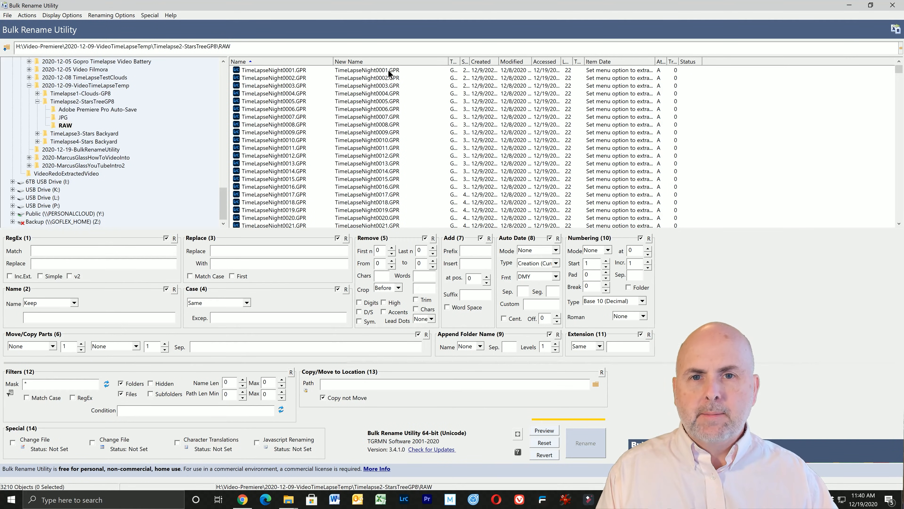
# Select all the GPR files in the RAW folder for renaming.
pyautogui.click(280, 72)
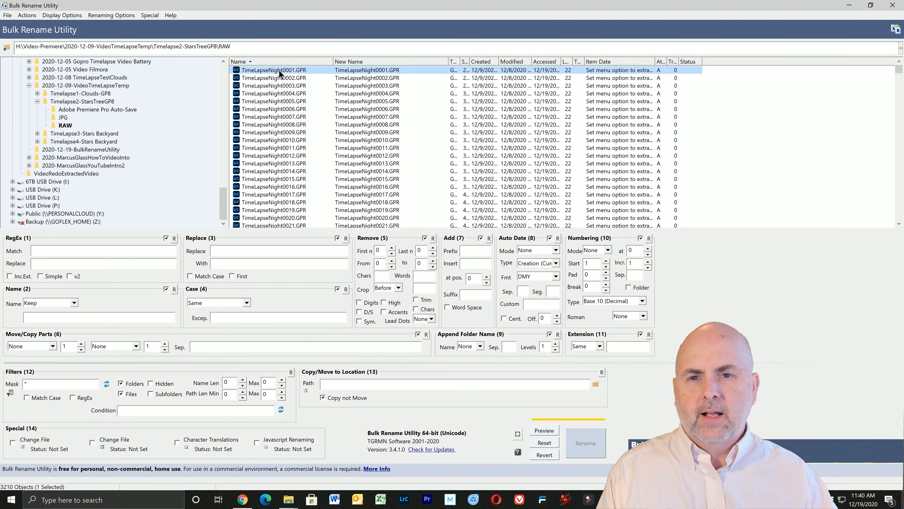
pyautogui.keyDown('ctrl'); pyautogui.click(289, 101); pyautogui.keyUp('ctrl')
pyautogui.keyDown('ctrl'); pyautogui.click(289, 141); pyautogui.keyUp('ctrl')
pyautogui.keyDown('ctrl'); pyautogui.click(284, 203); pyautogui.keyUp('ctrl')
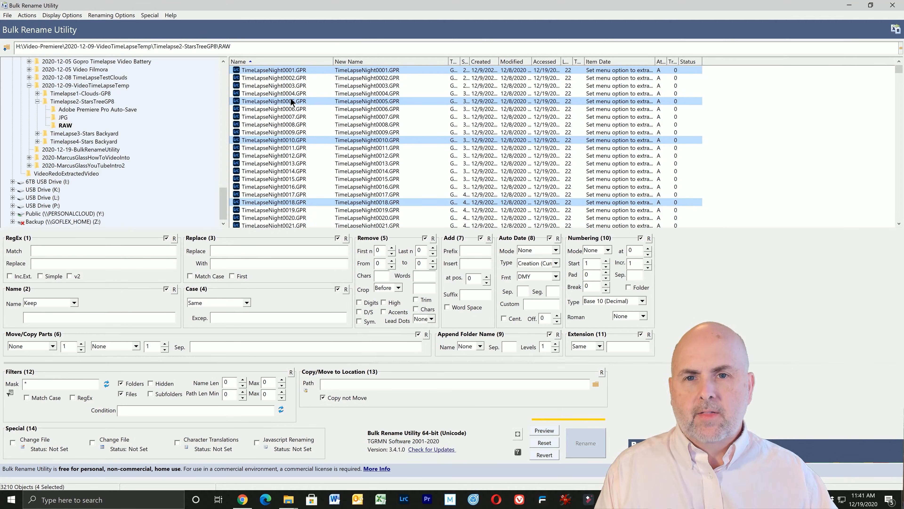
pyautogui.click(285, 71)
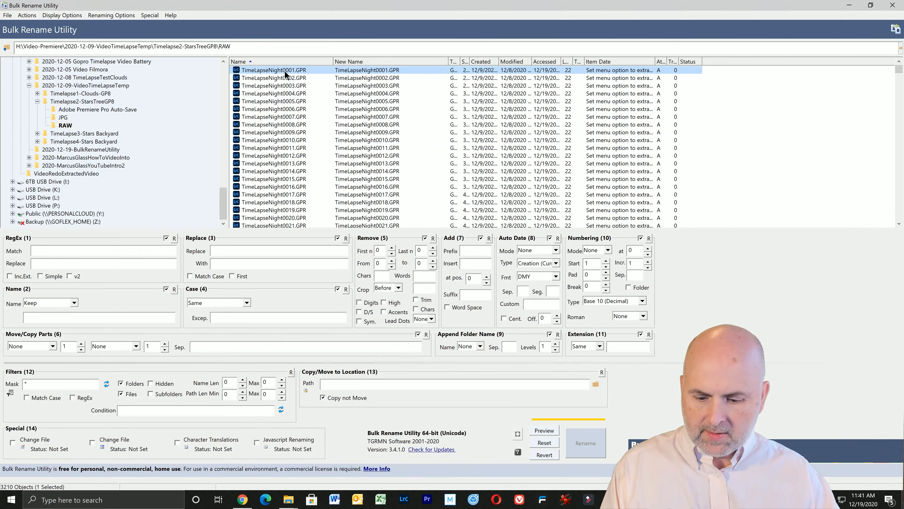
pyautogui.hotkey('ctrl', 'a')
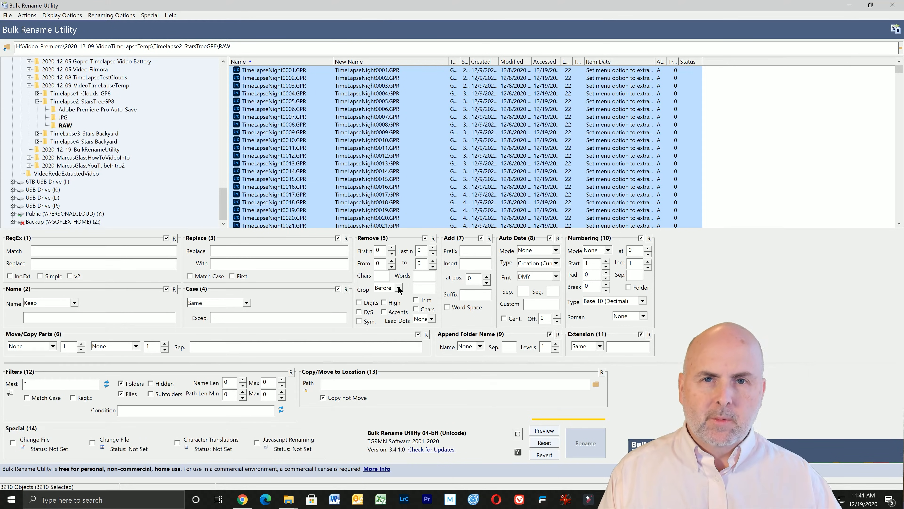
# Remove the first 18 characters from the names of the selected files.
pyautogui.click(391, 248)
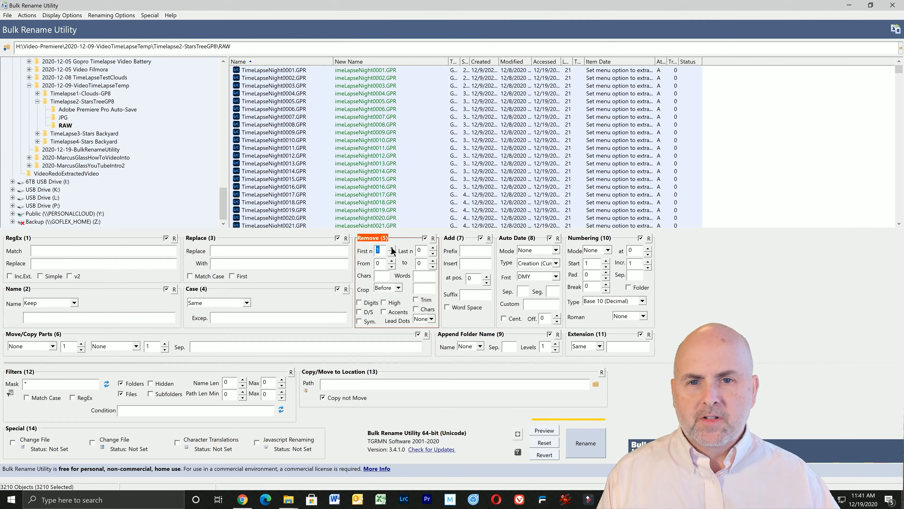
pyautogui.click(391, 248)
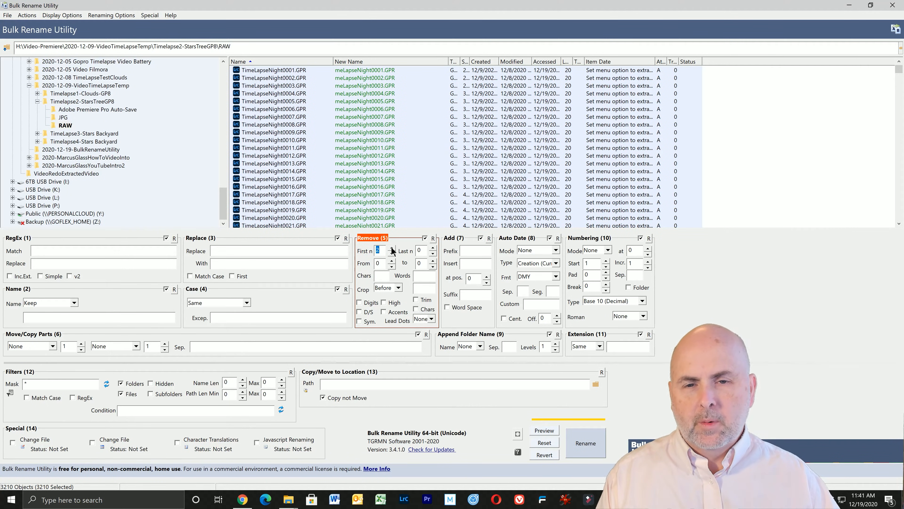
pyautogui.click(391, 248)
pyautogui.click(391, 248)
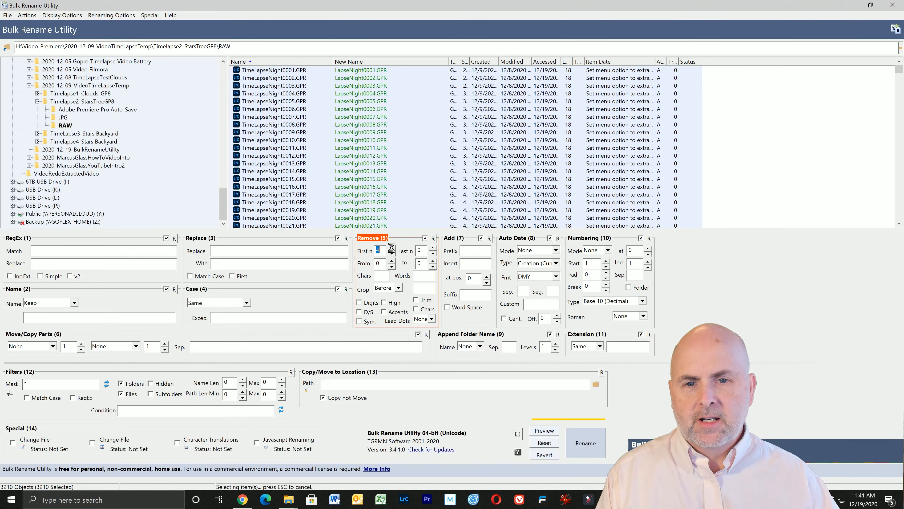
pyautogui.click(391, 249)
pyautogui.click(391, 248)
pyautogui.click(391, 248)
pyautogui.click(391, 248)
pyautogui.click(391, 248)
pyautogui.click(391, 248)
pyautogui.click(391, 248)
pyautogui.click(391, 248)
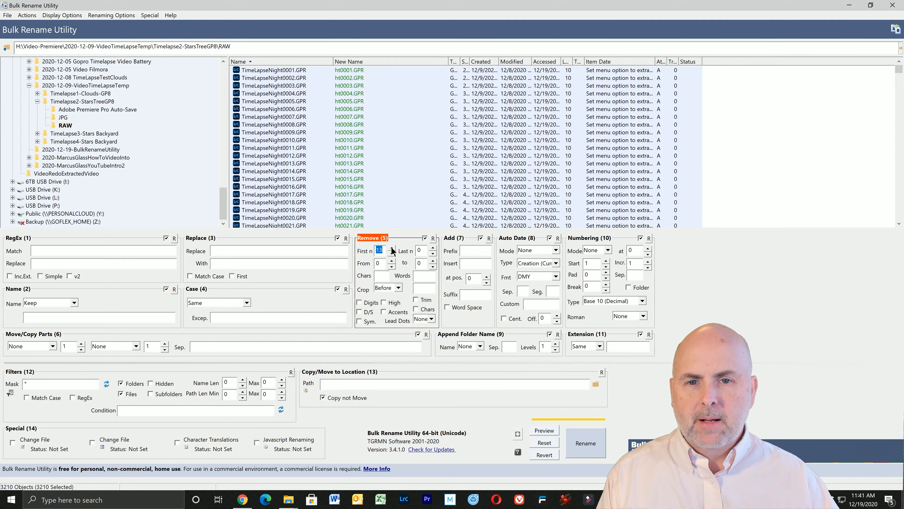
pyautogui.click(391, 248)
pyautogui.click(391, 248)
pyautogui.click(391, 248)
pyautogui.click(391, 249)
pyautogui.click(391, 248)
pyautogui.click(391, 249)
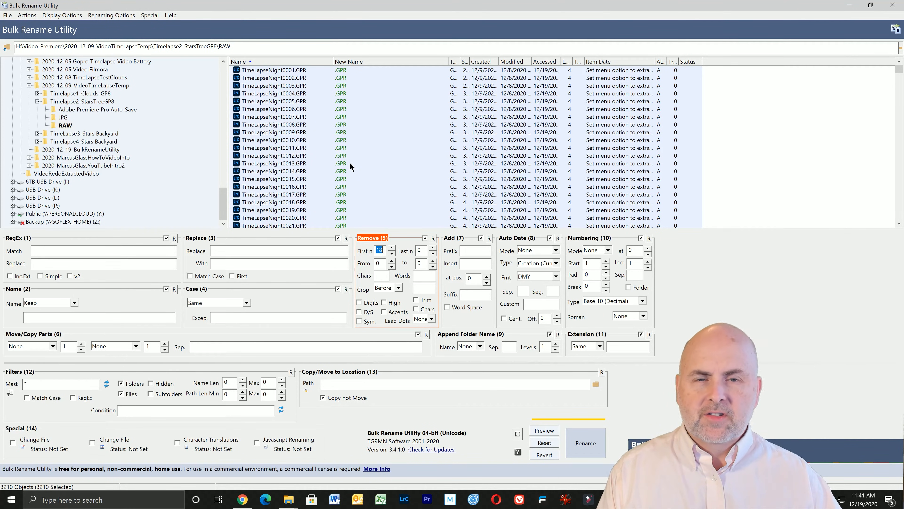
# Add a prefix to the new names consisting of "Timelapse" followed directly by the creator's first name.
pyautogui.click(471, 250)
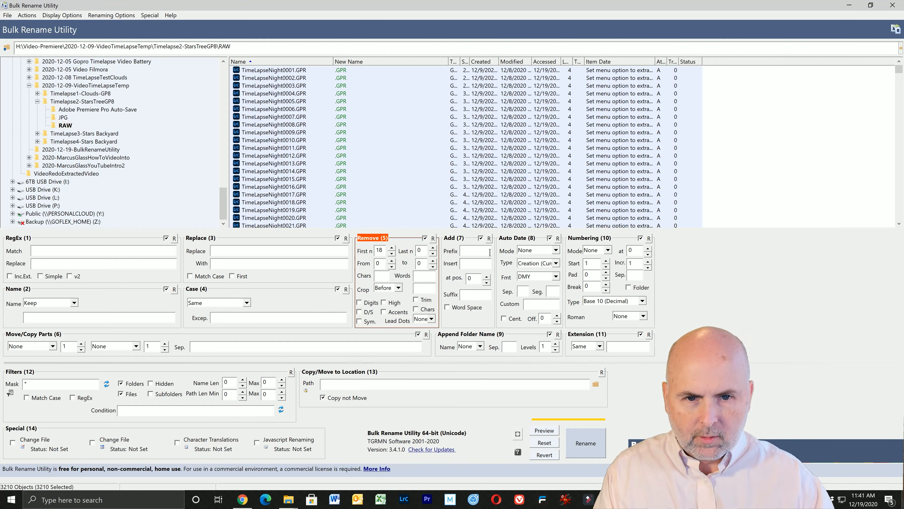
pyautogui.write('Timela')
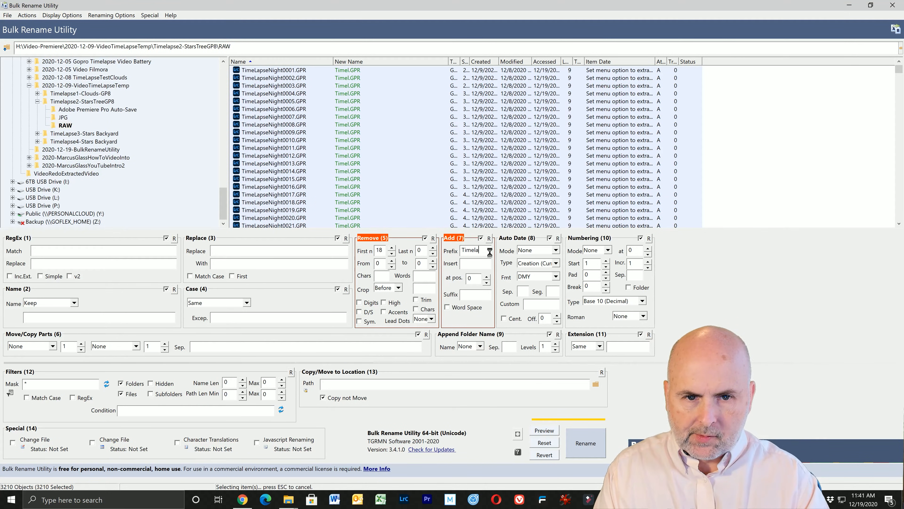
pyautogui.write('pse')
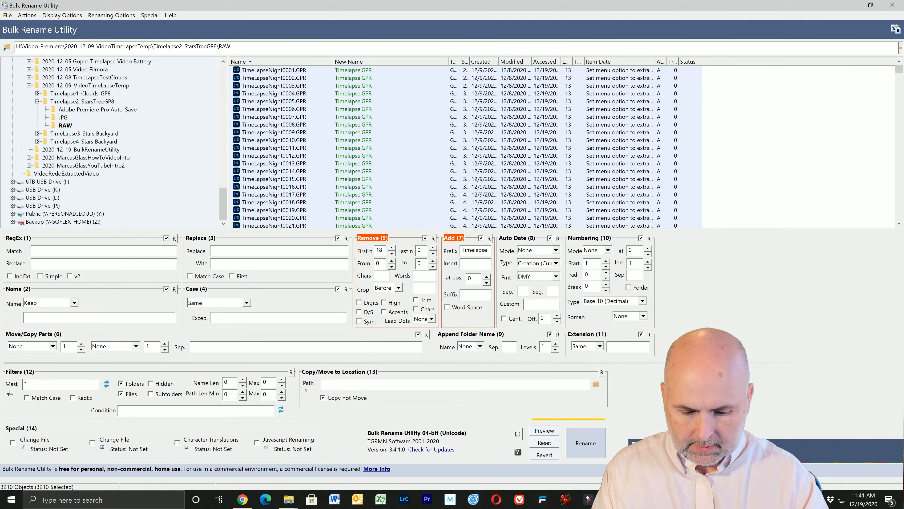
pyautogui.write('Marcus')
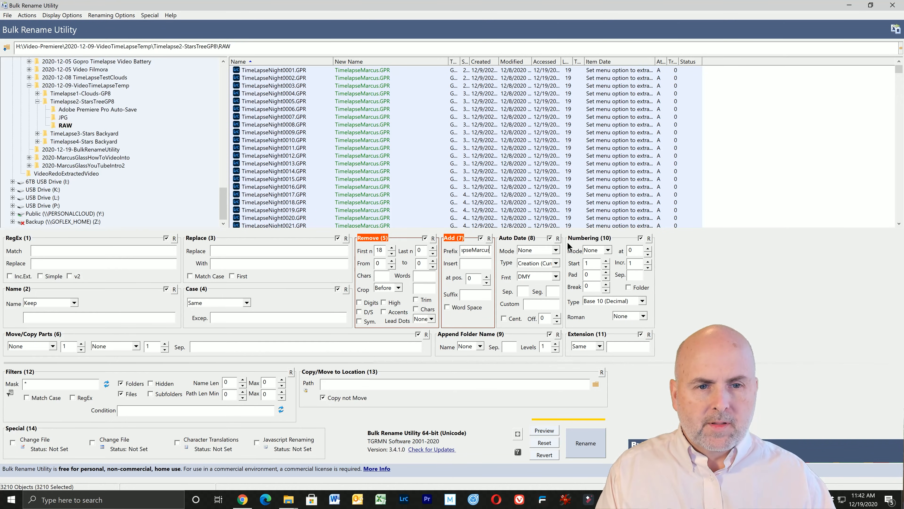
# Set the numbering mode to Suffix and check the previewed new names from the start to the end of the list.
pyautogui.click(608, 250)
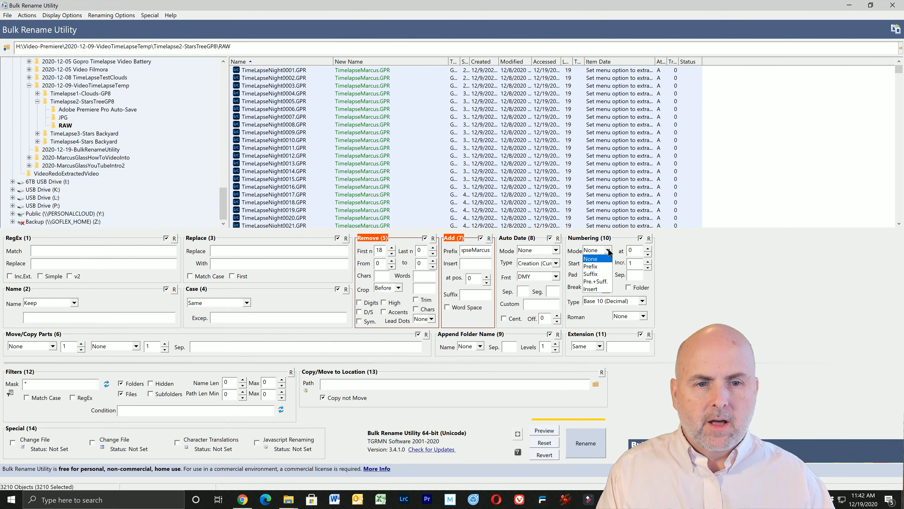
pyautogui.click(595, 275)
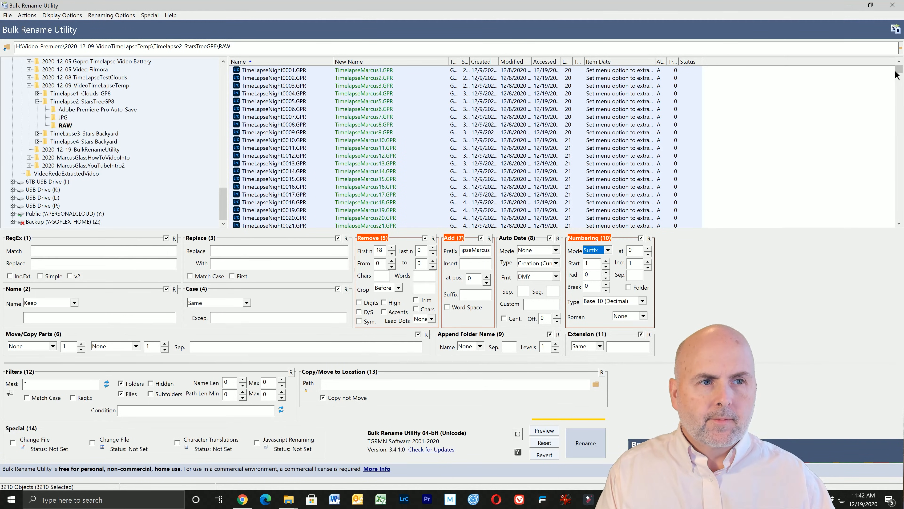
pyautogui.moveTo(899, 71); pyautogui.dragTo(900, 228)
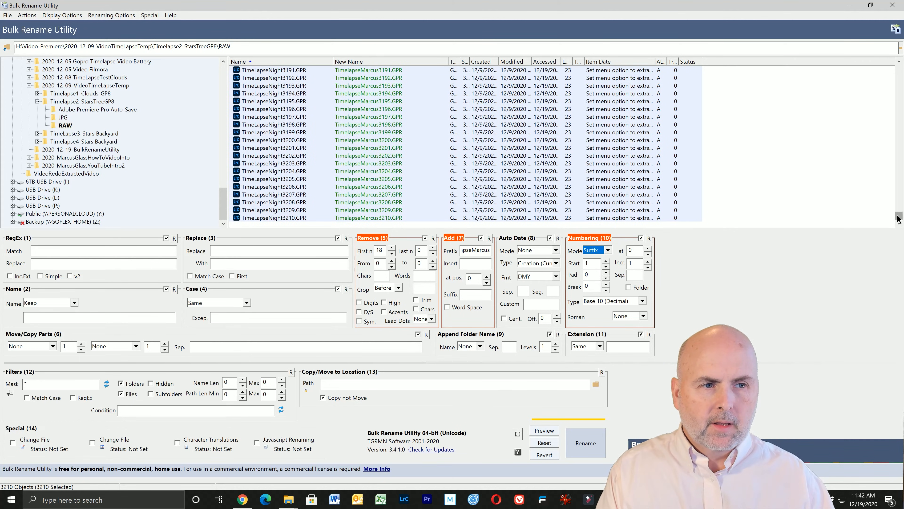
pyautogui.moveTo(899, 215); pyautogui.dragTo(888, 60)
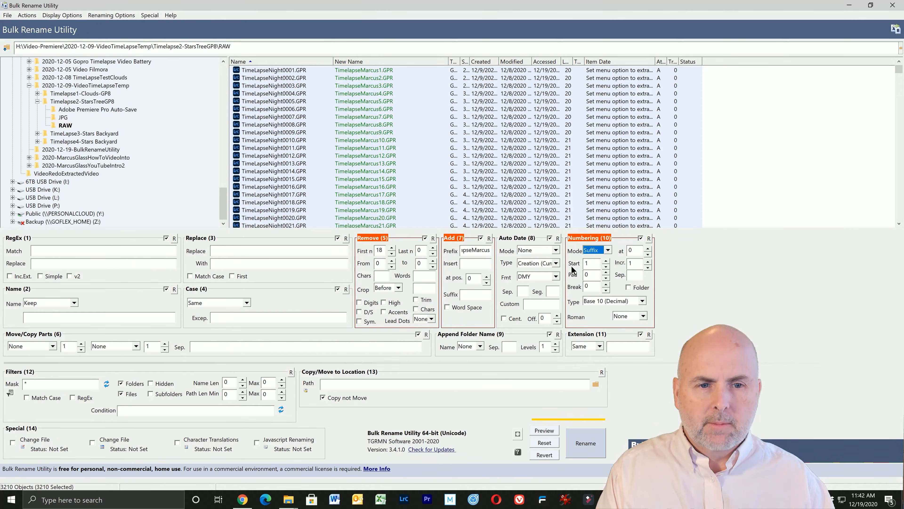
# Set the numbering padding to 4 digits and check the previewed new names down to the last file.
pyautogui.click(606, 272)
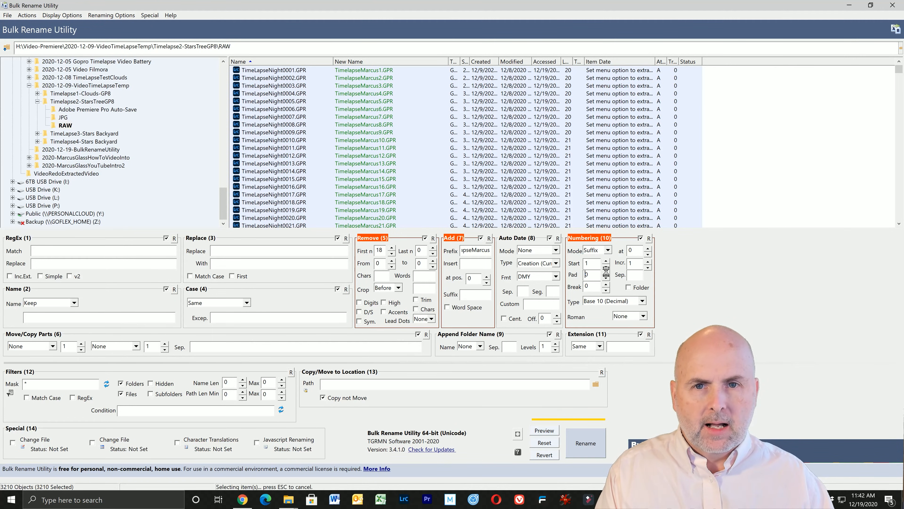
pyautogui.click(606, 272)
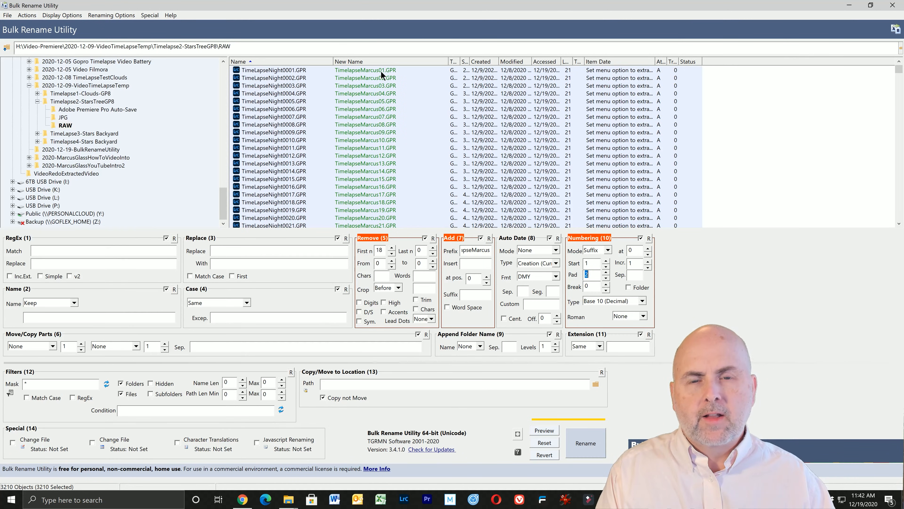
pyautogui.click(605, 272)
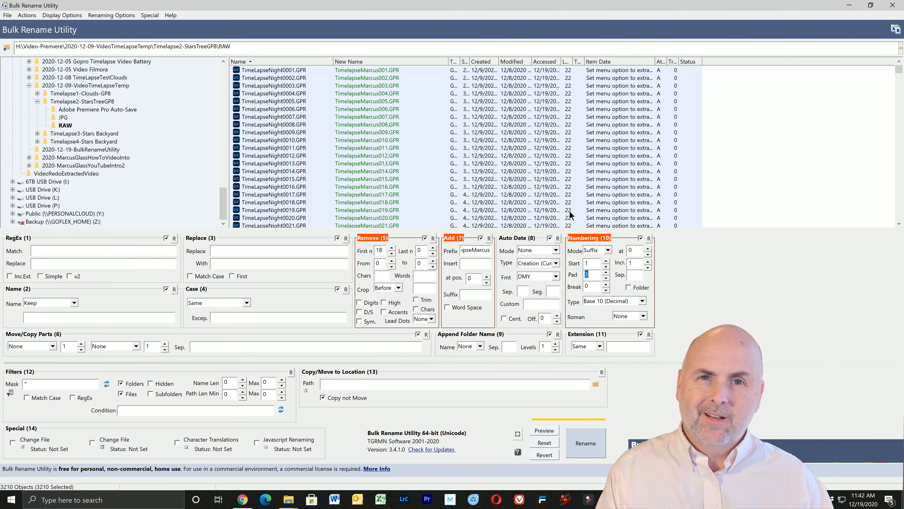
pyautogui.click(606, 274)
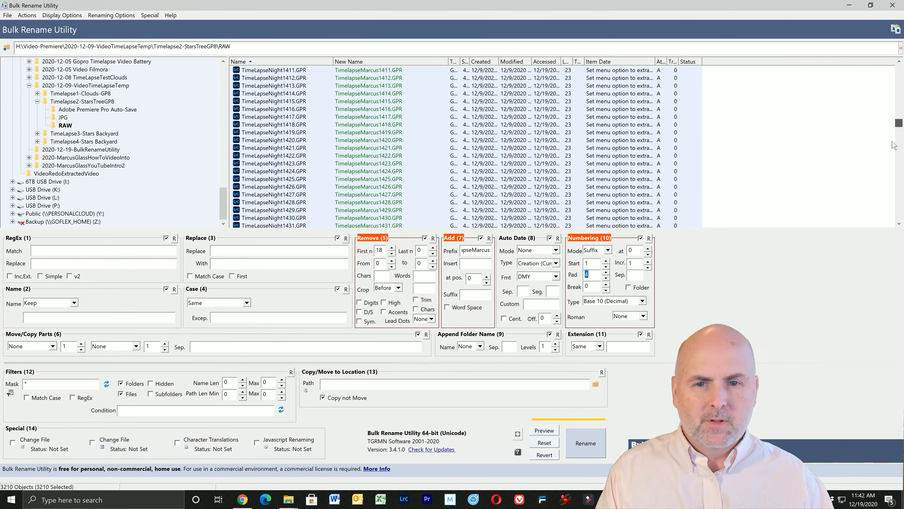
pyautogui.moveTo(900, 69); pyautogui.dragTo(900, 216)
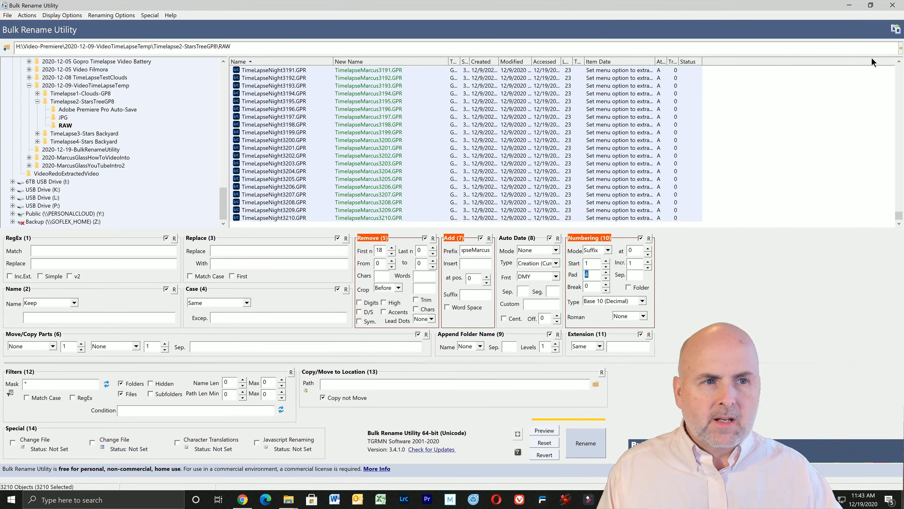
# Run the batch rename on all selected GPR files, accepting the warning and closing the completion notice.
pyautogui.moveTo(900, 213); pyautogui.dragTo(897, 68)
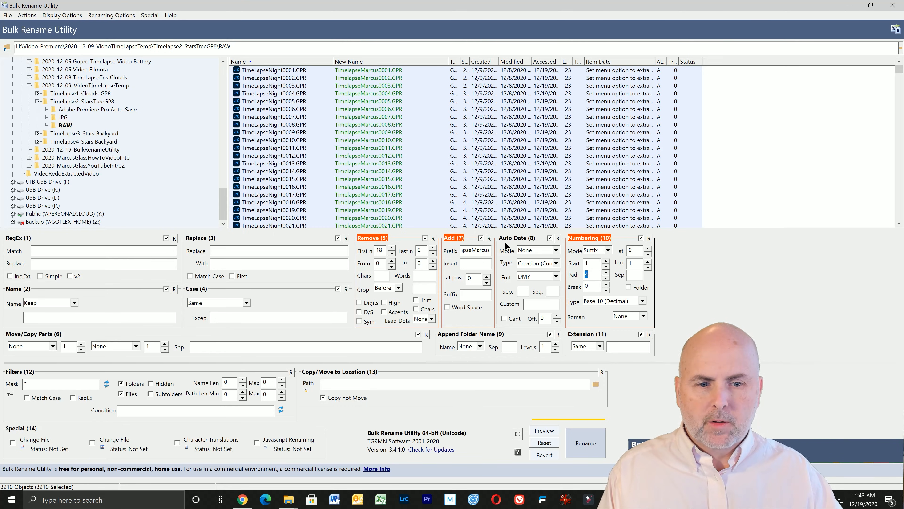
pyautogui.click(583, 445)
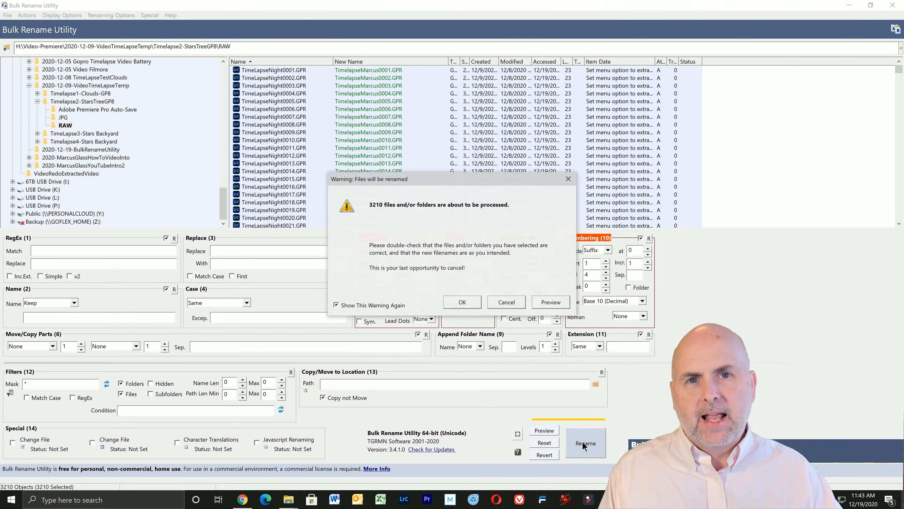
pyautogui.click(460, 303)
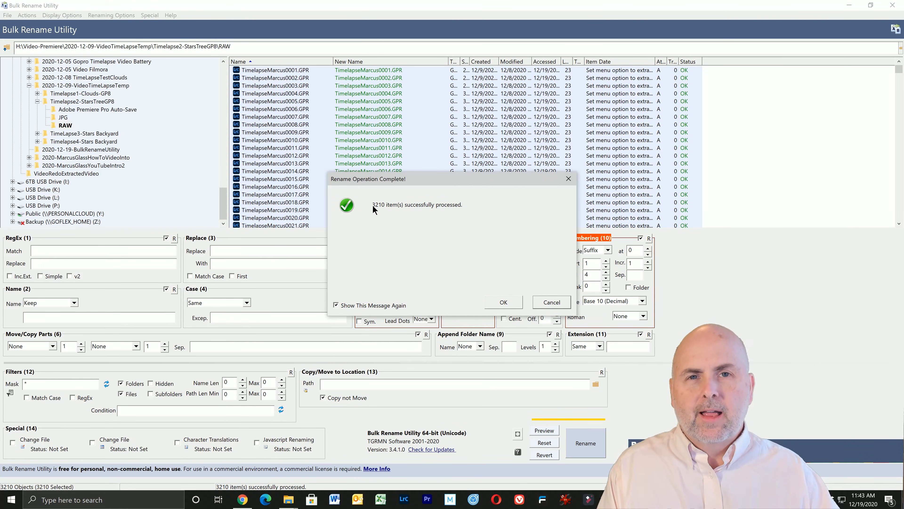
pyautogui.click(503, 302)
# Switch to the RAW folder in File Explorer and check the new file names of the GPR files.
pyautogui.moveTo(291, 501)
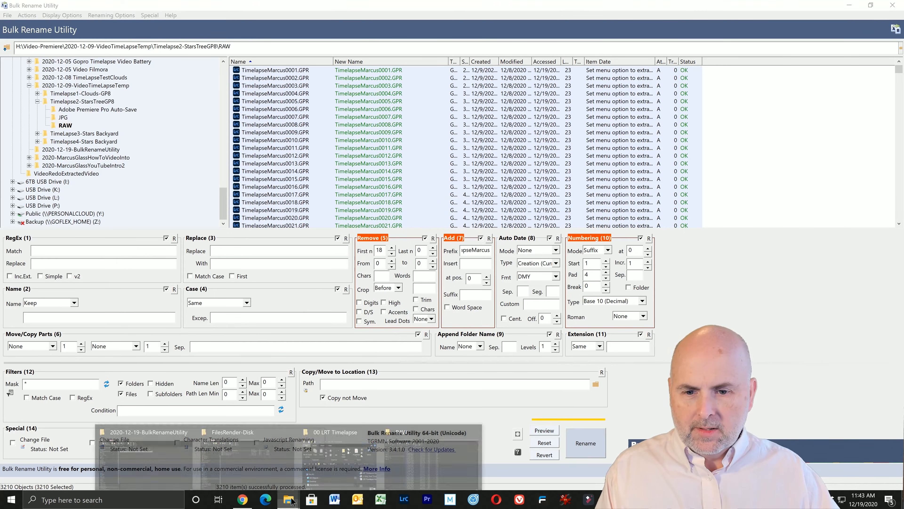
pyautogui.click(431, 453)
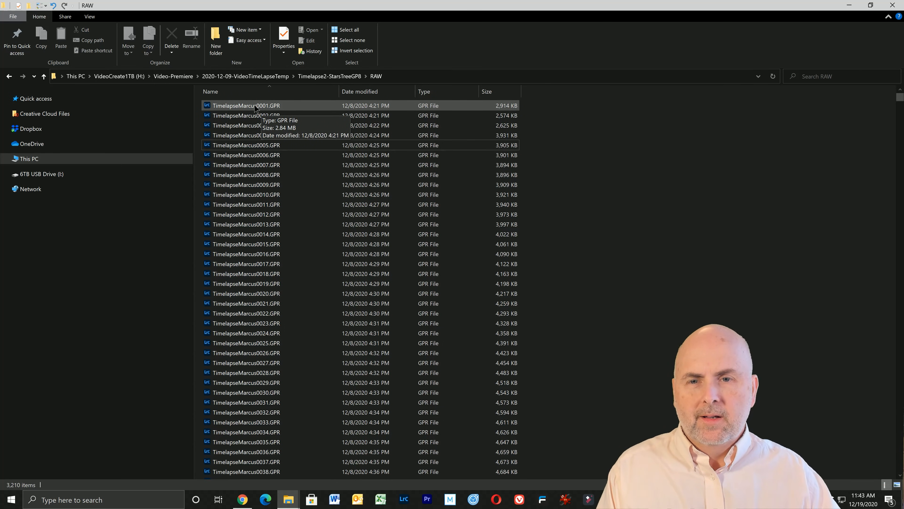
pyautogui.click(262, 107)
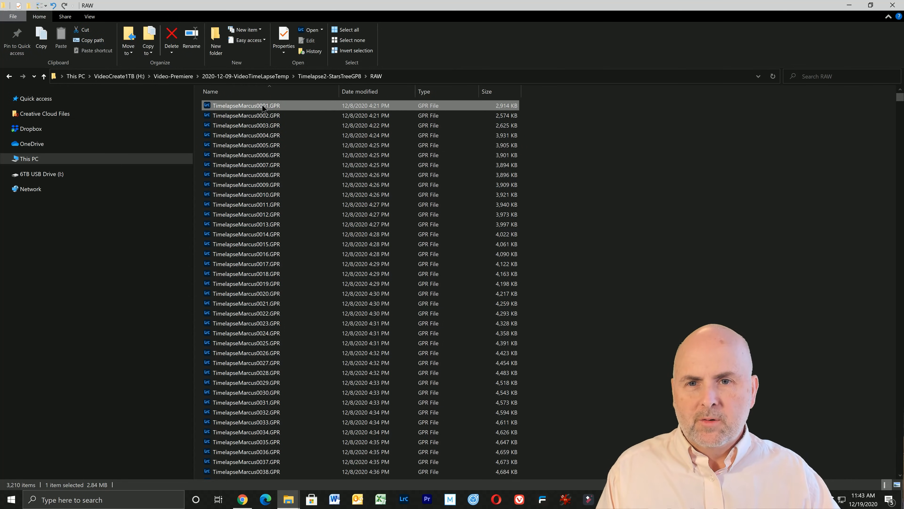
pyautogui.click(263, 106)
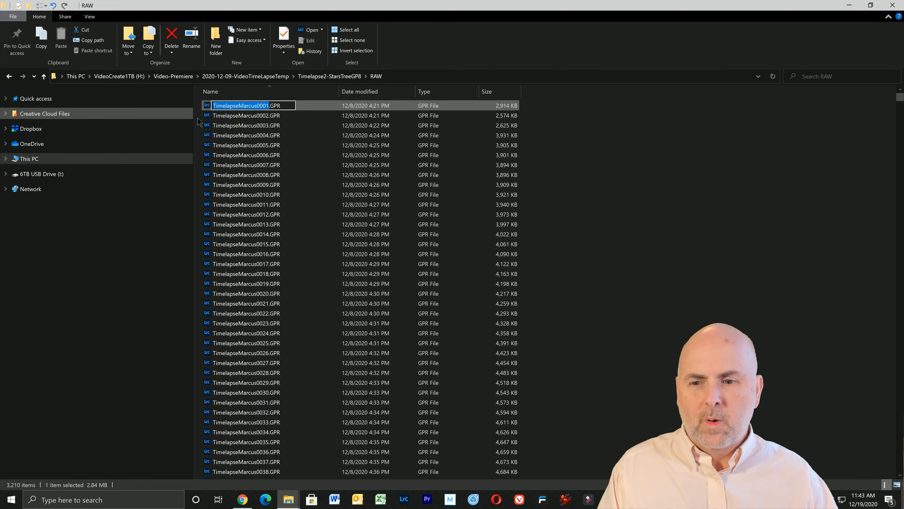
pyautogui.click(264, 165)
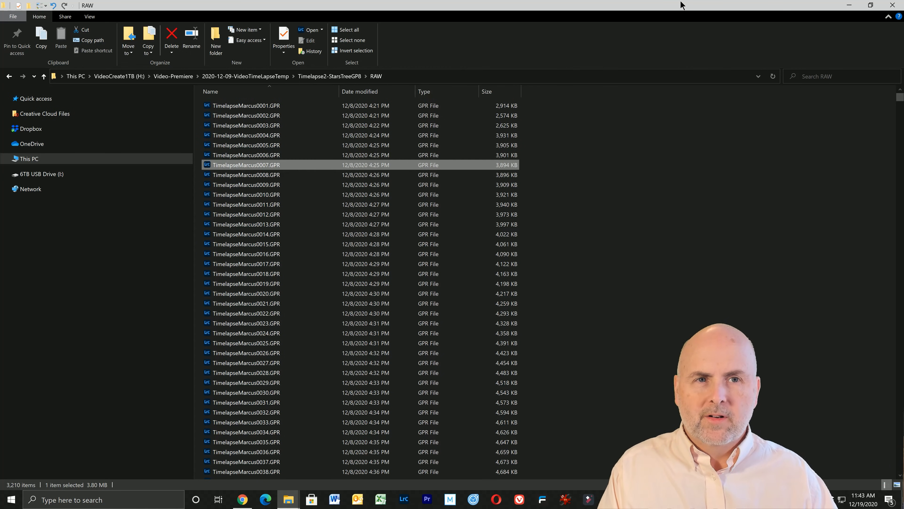
# Switch to the Bulk Rename Utility donation page in Chrome and select its full web address.
pyautogui.click(247, 500)
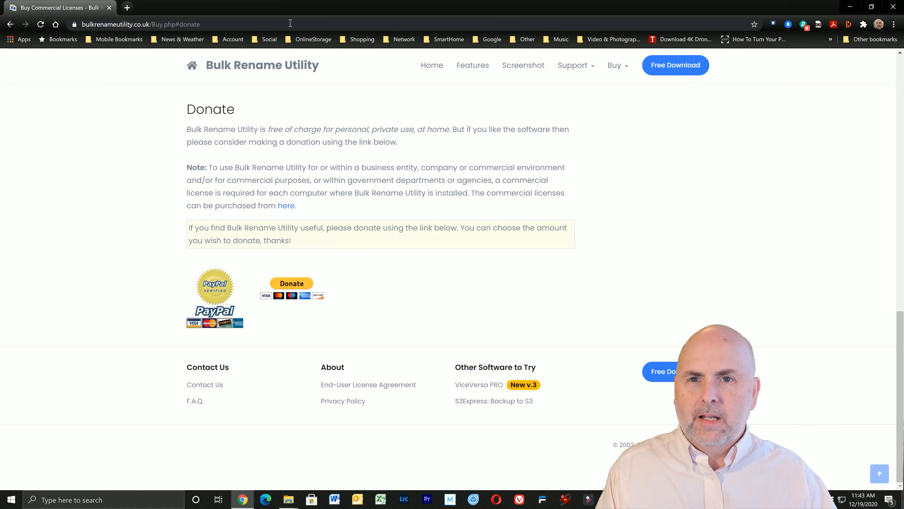
pyautogui.moveTo(290, 23); pyautogui.dragTo(76, 23)
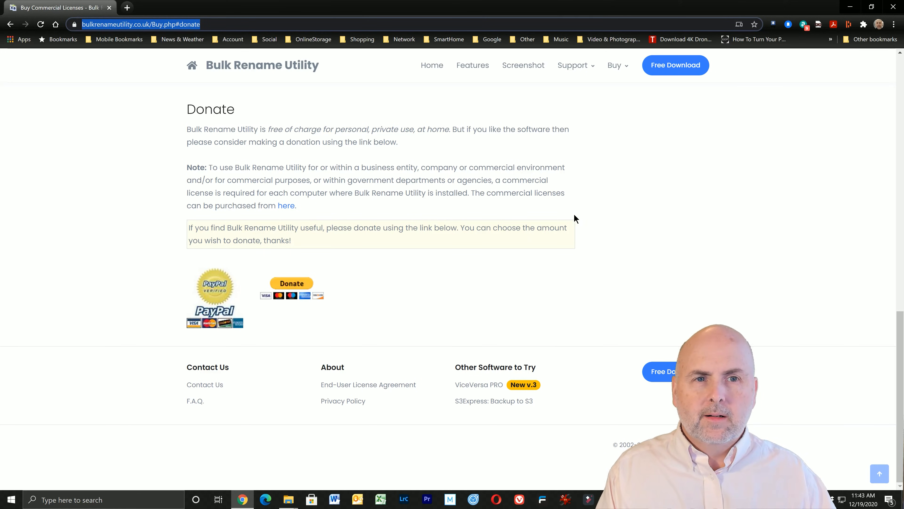